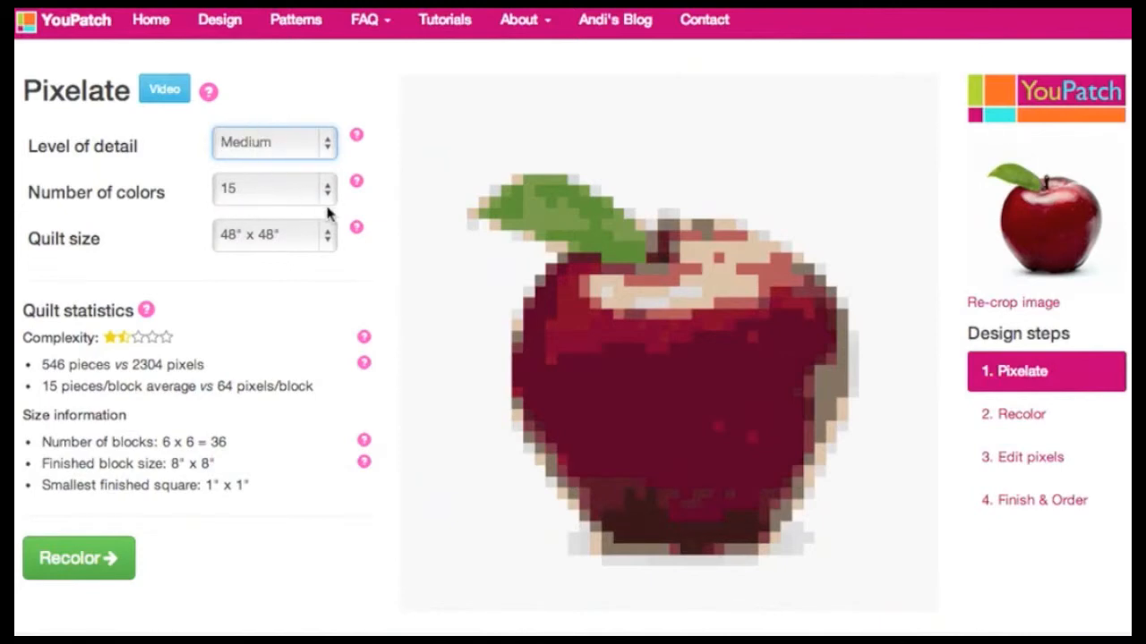
Step: Set the apple design's level of detail to High
{"action": "left_click", "coordinate": [330, 156]}
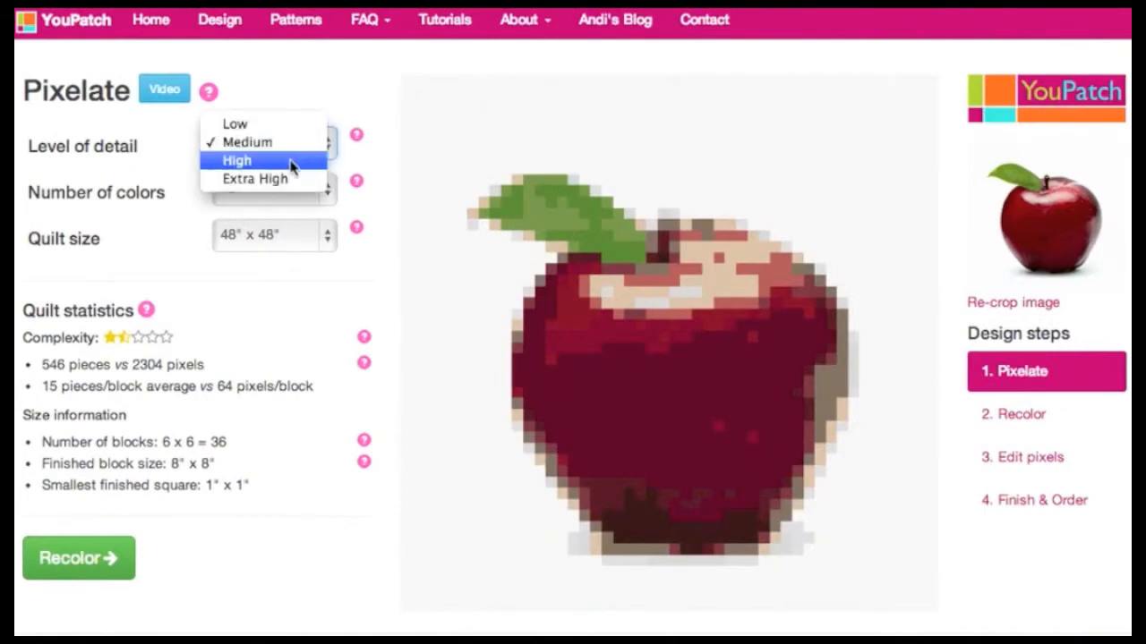
{"action": "left_click", "coordinate": [291, 161]}
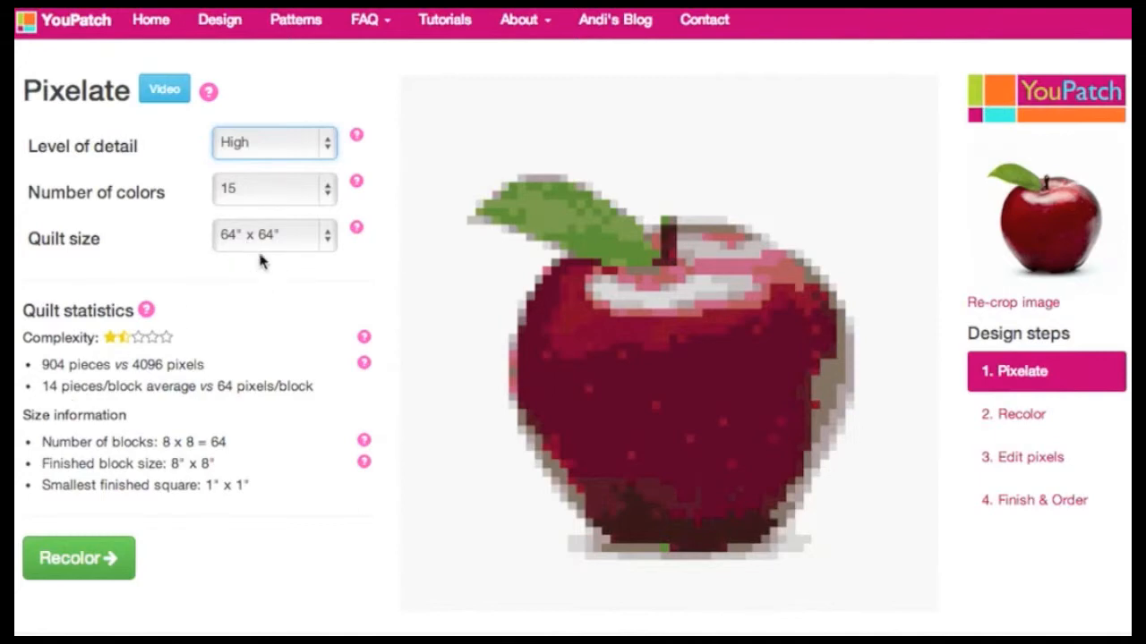
Step: Try the design with 7 colors and restore the number of colors to 15
{"action": "left_click", "coordinate": [326, 188]}
{"action": "left_click", "coordinate": [289, 41]}
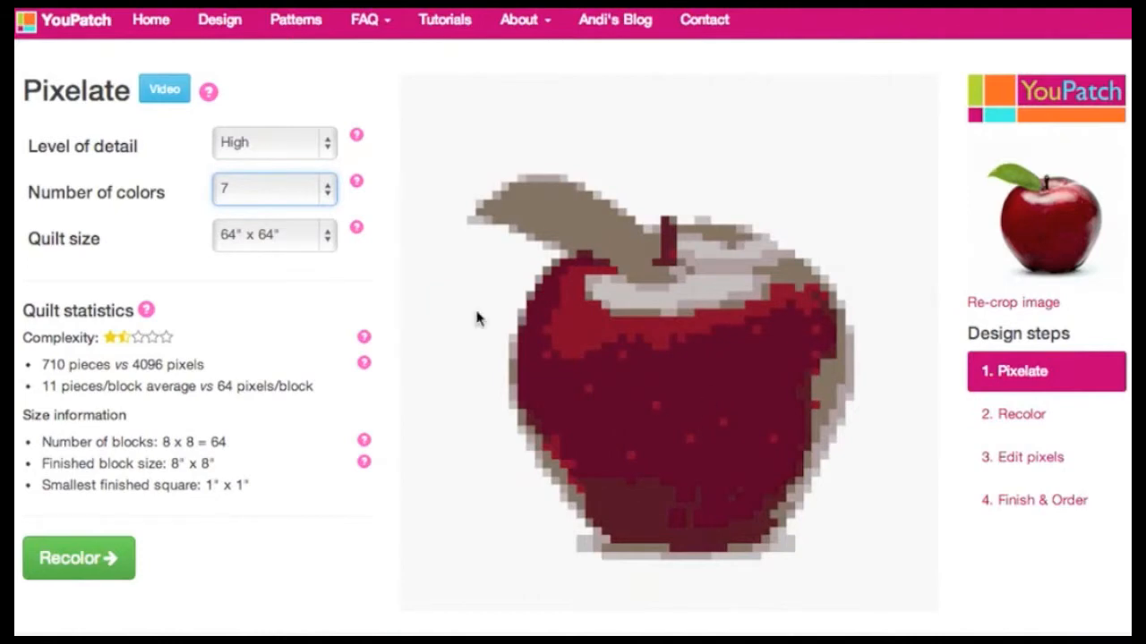
{"action": "left_click", "coordinate": [328, 190]}
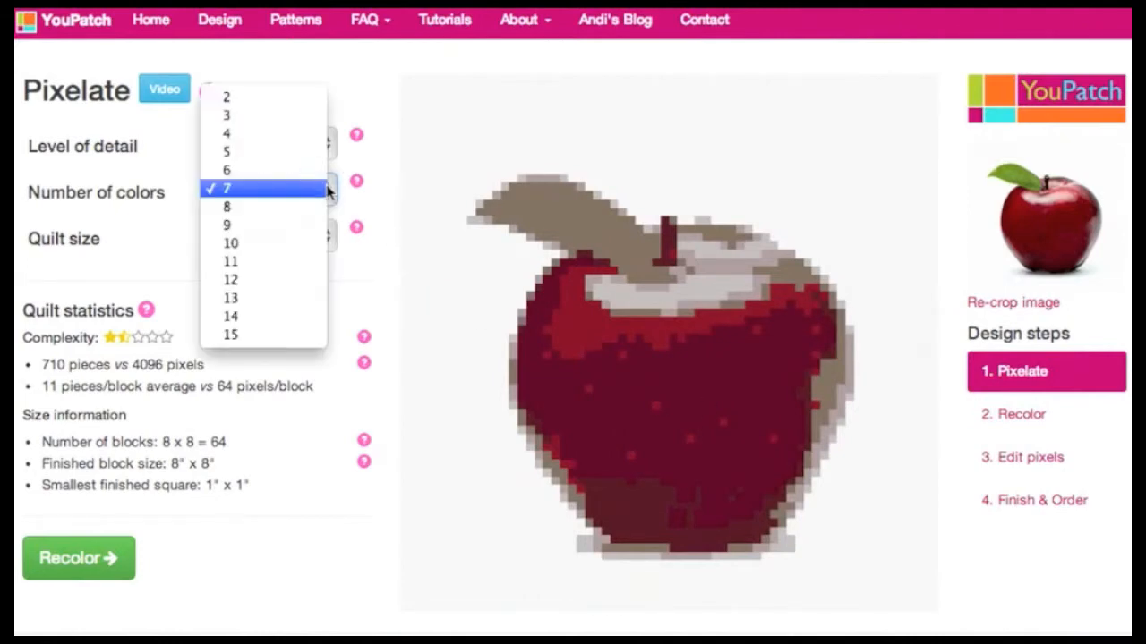
{"action": "left_click", "coordinate": [292, 334]}
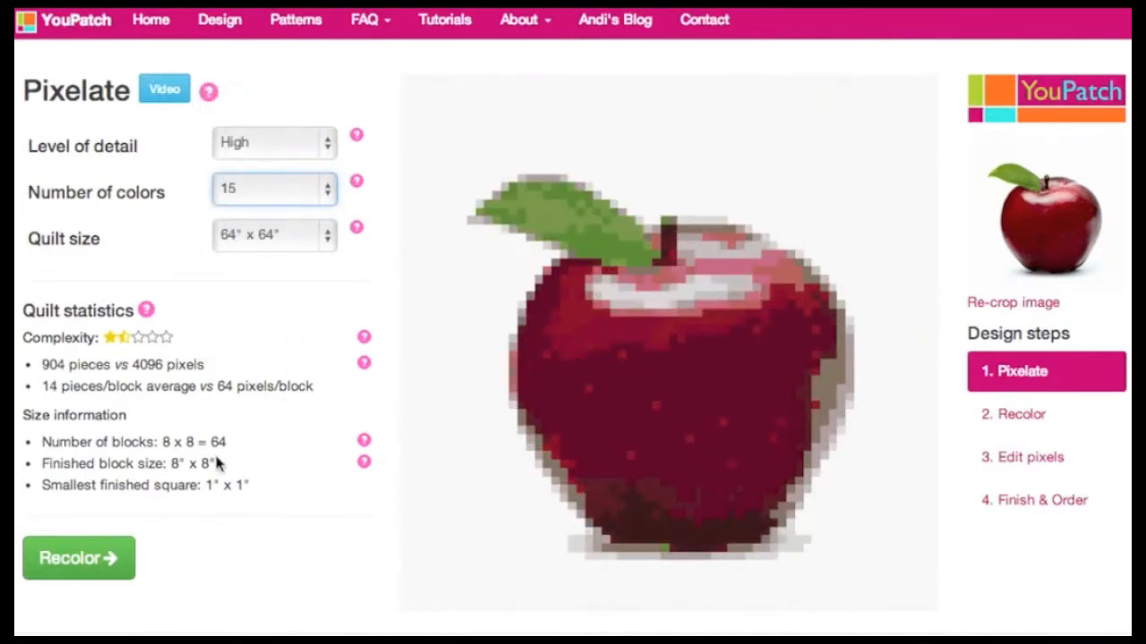
Step: Proceed to the recoloring stage and replace the Snow palette color with White
{"action": "left_click", "coordinate": [92, 562]}
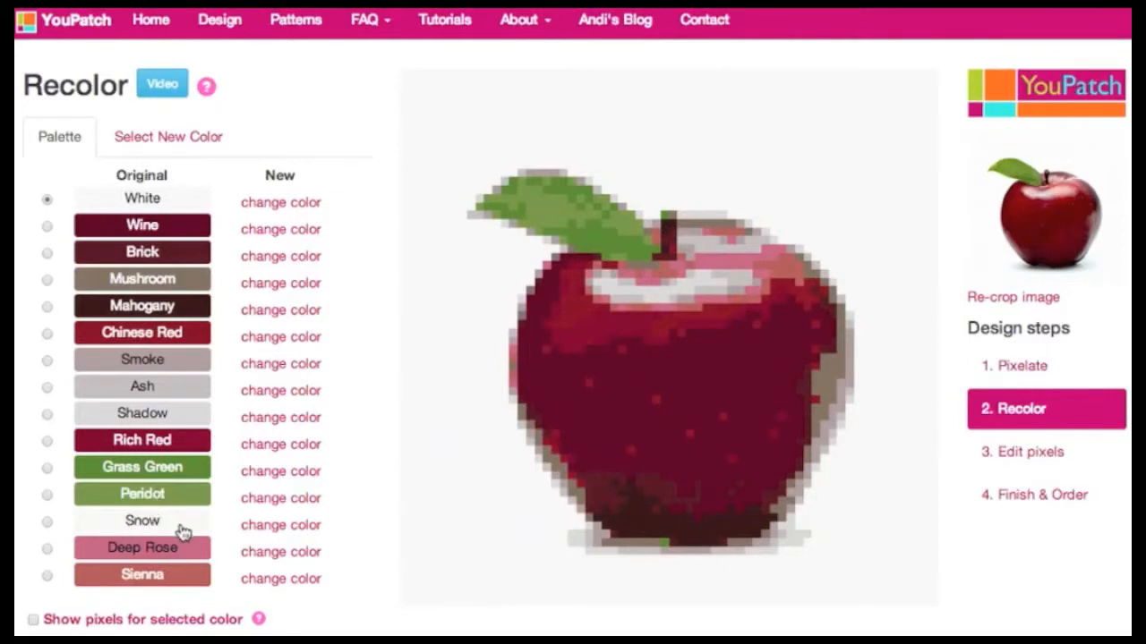
{"action": "left_click", "coordinate": [296, 533]}
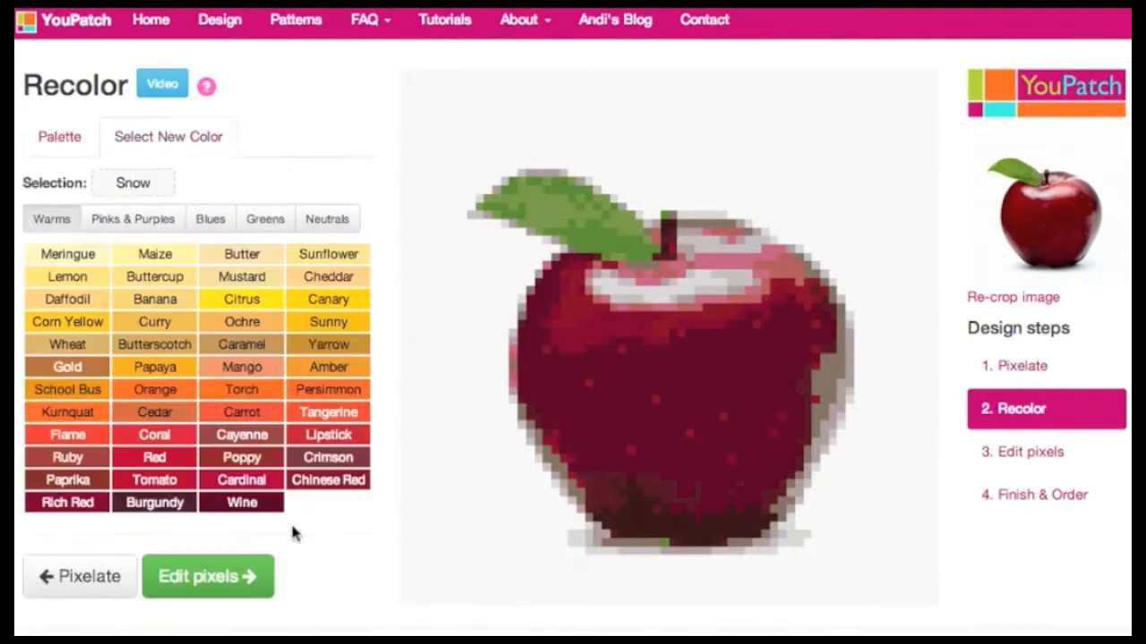
{"action": "left_click", "coordinate": [336, 222]}
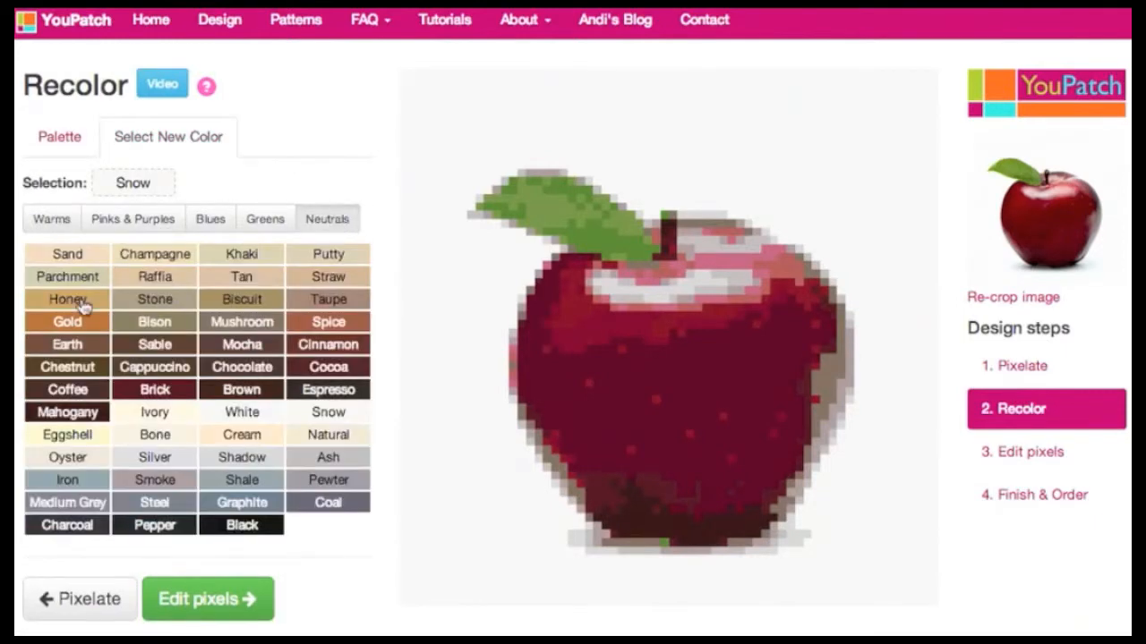
{"action": "left_click", "coordinate": [254, 414]}
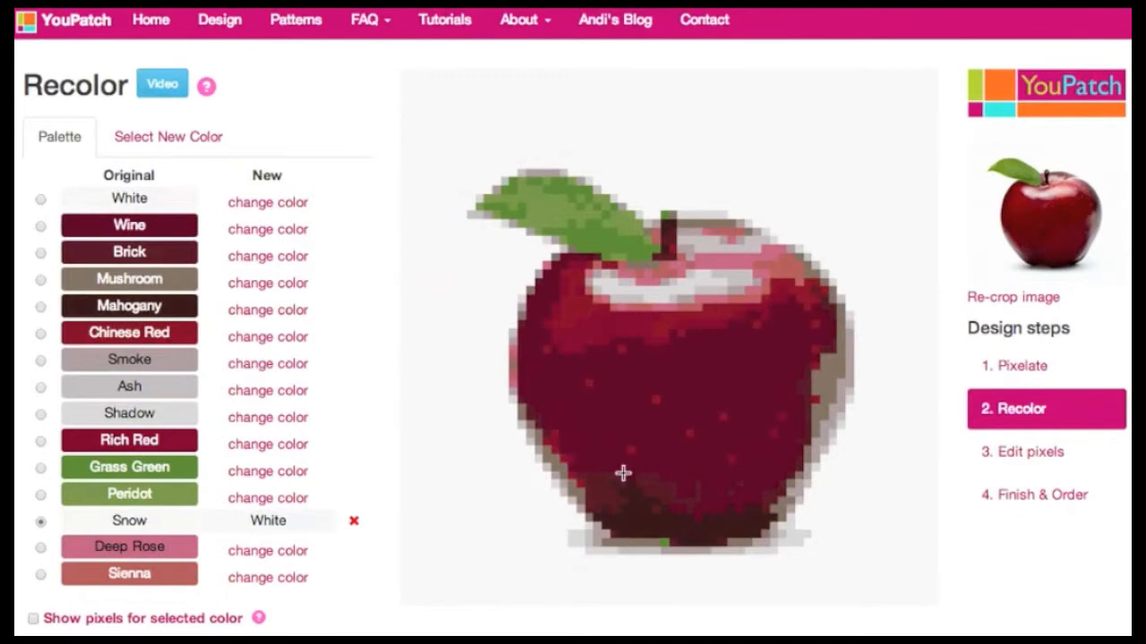
Step: Check the quilt's piece statistics with Snow merged into White and return to recoloring
{"action": "left_click", "coordinate": [1022, 366]}
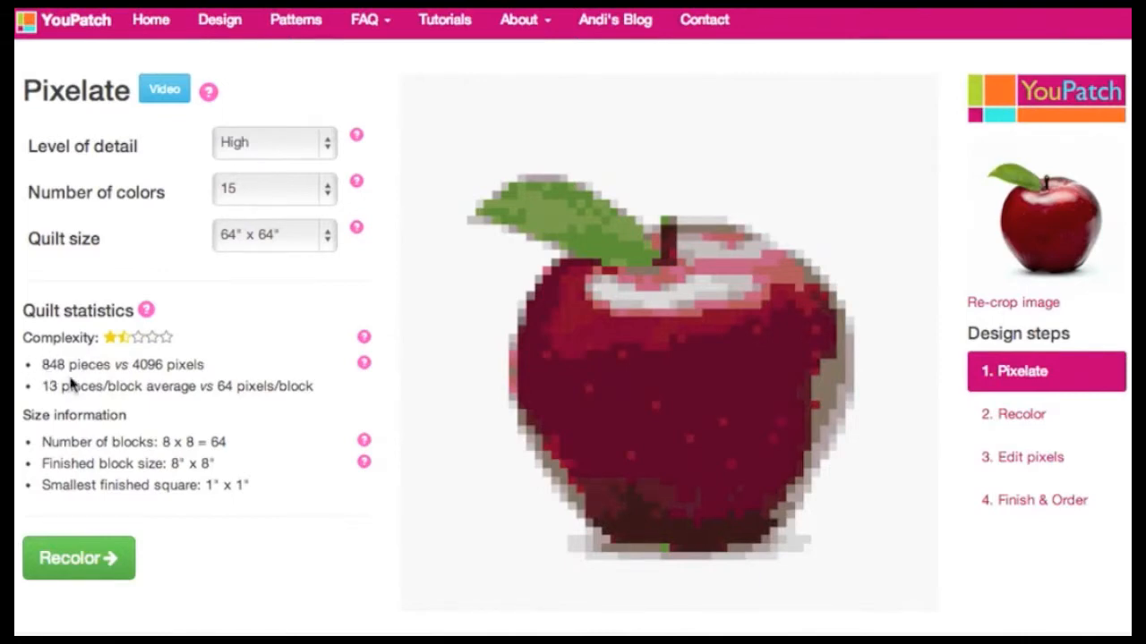
{"action": "left_click", "coordinate": [68, 556]}
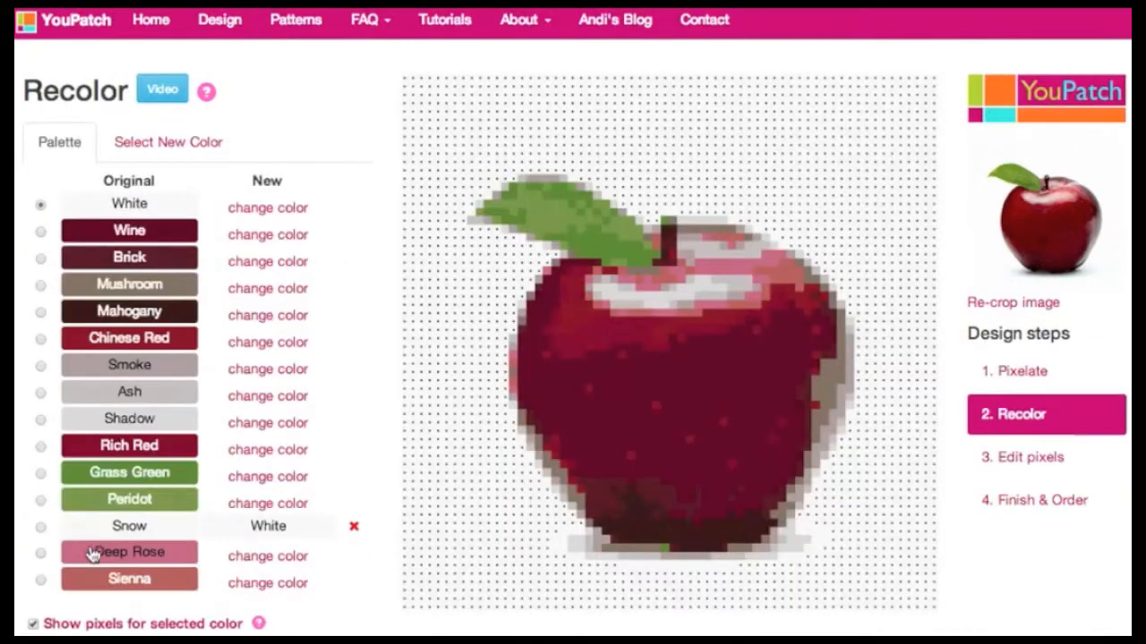
Step: Turn off the pixel display for the selected color, and replace Brick with Wine and Rich Red with Chinese Red
{"action": "left_click", "coordinate": [115, 624]}
{"action": "left_click", "coordinate": [267, 264]}
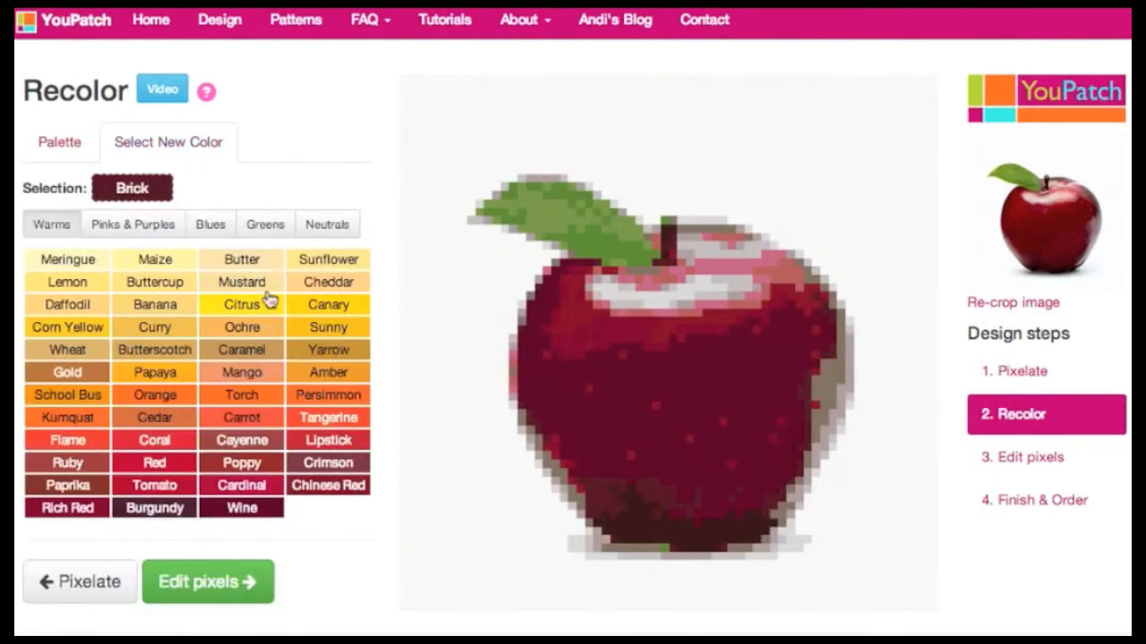
{"action": "left_click", "coordinate": [242, 508]}
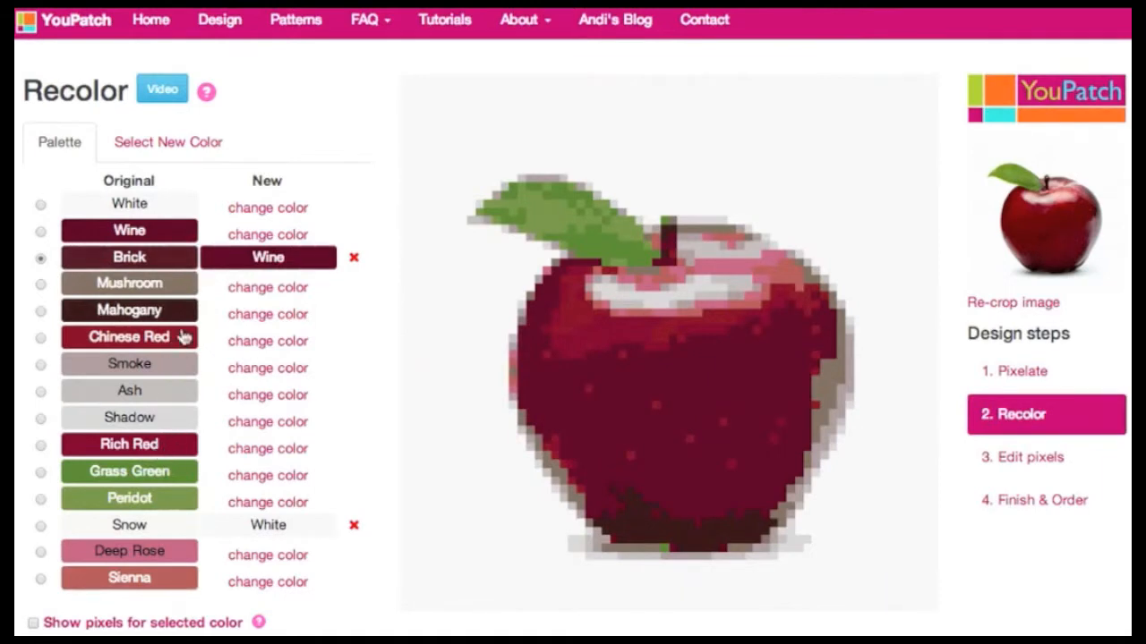
{"action": "left_click", "coordinate": [268, 449]}
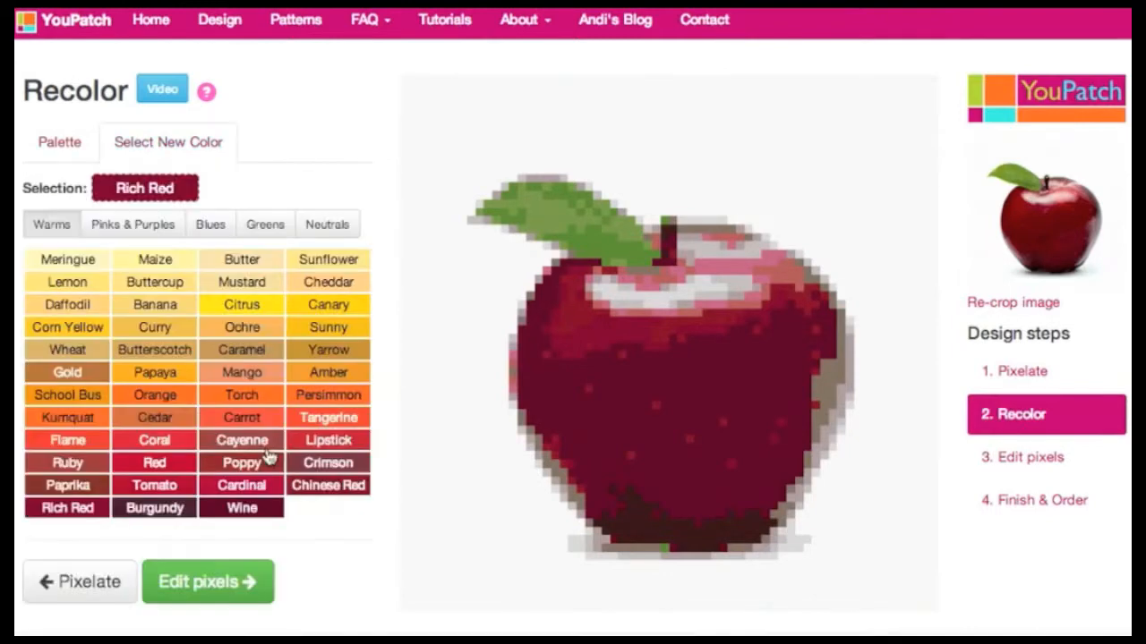
{"action": "left_click", "coordinate": [309, 491]}
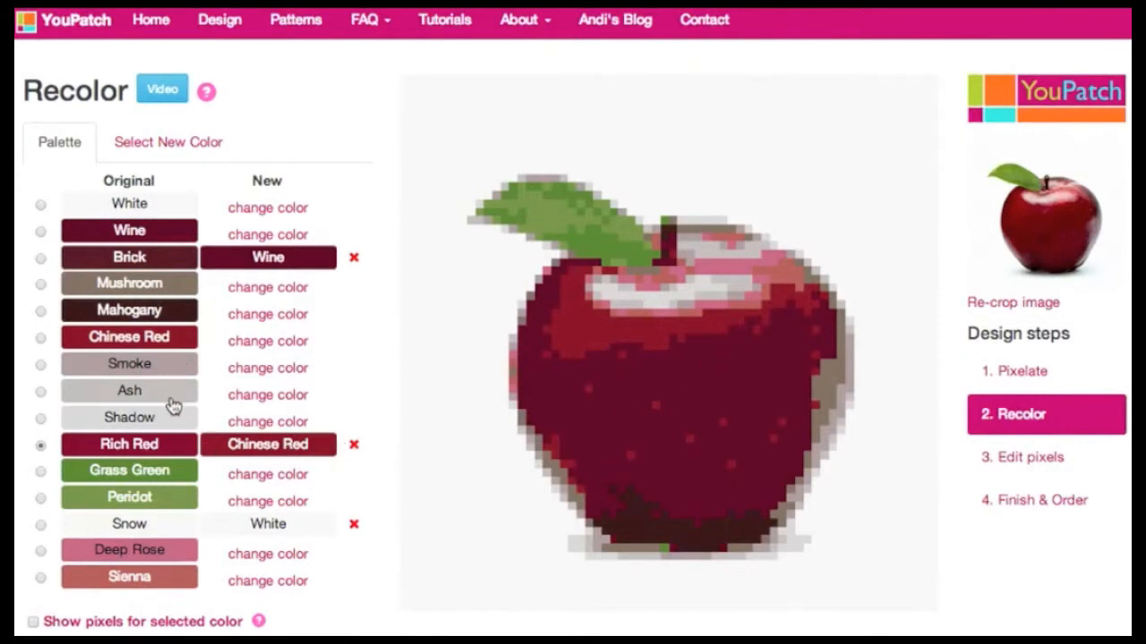
Step: Replace both the Ash and Shadow palette colors with the neutral Smoke
{"action": "left_click", "coordinate": [263, 401]}
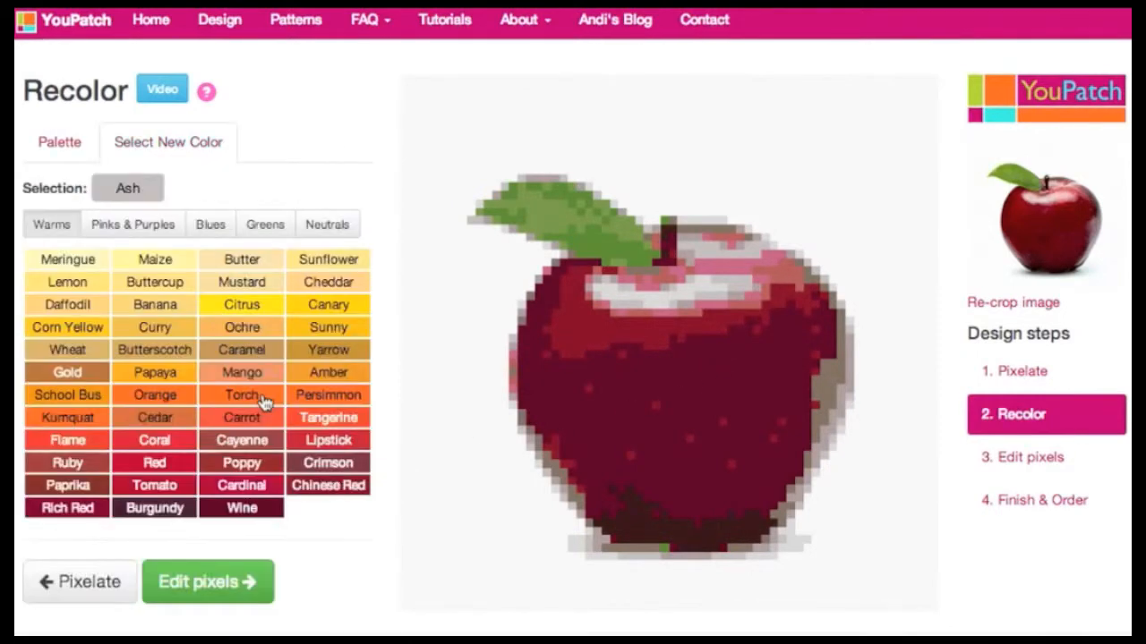
{"action": "left_click", "coordinate": [327, 229]}
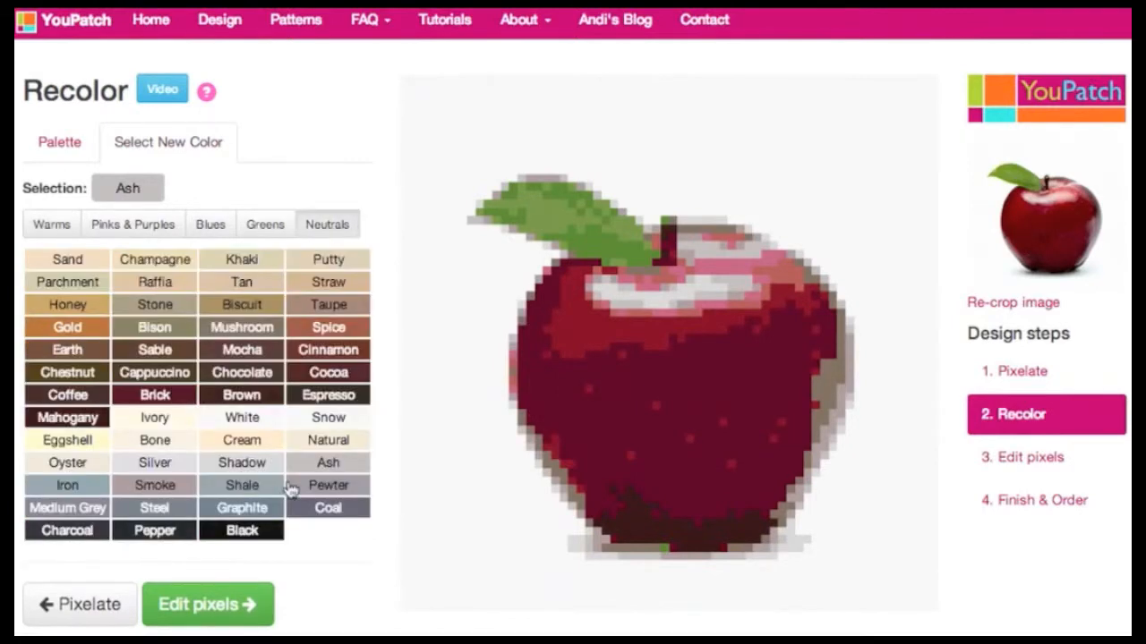
{"action": "left_click", "coordinate": [155, 491]}
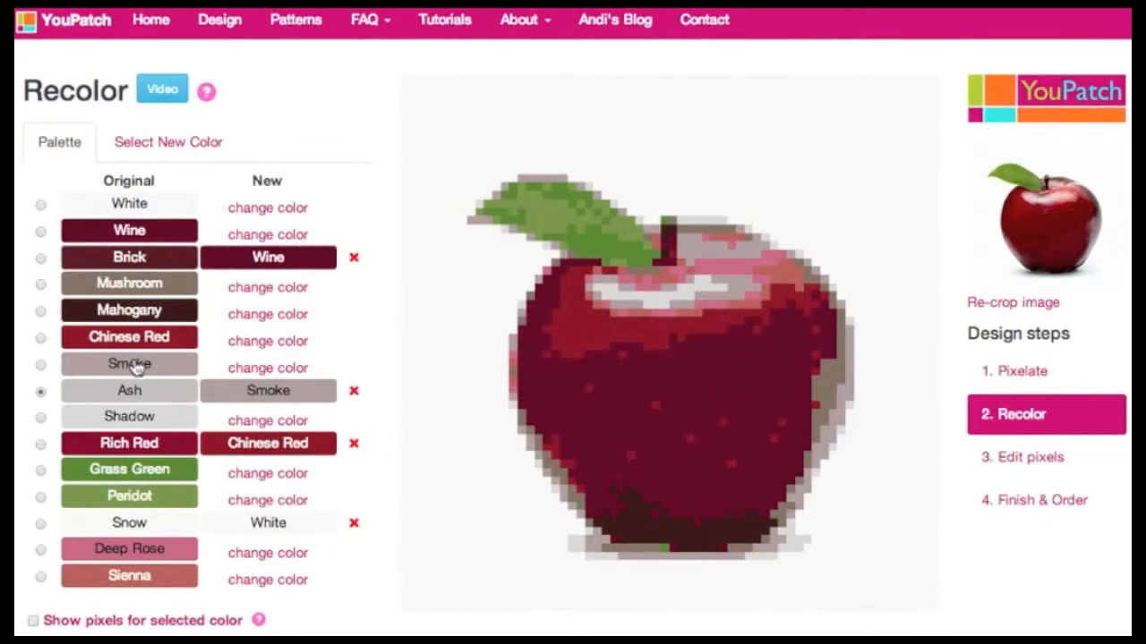
{"action": "left_click", "coordinate": [269, 423]}
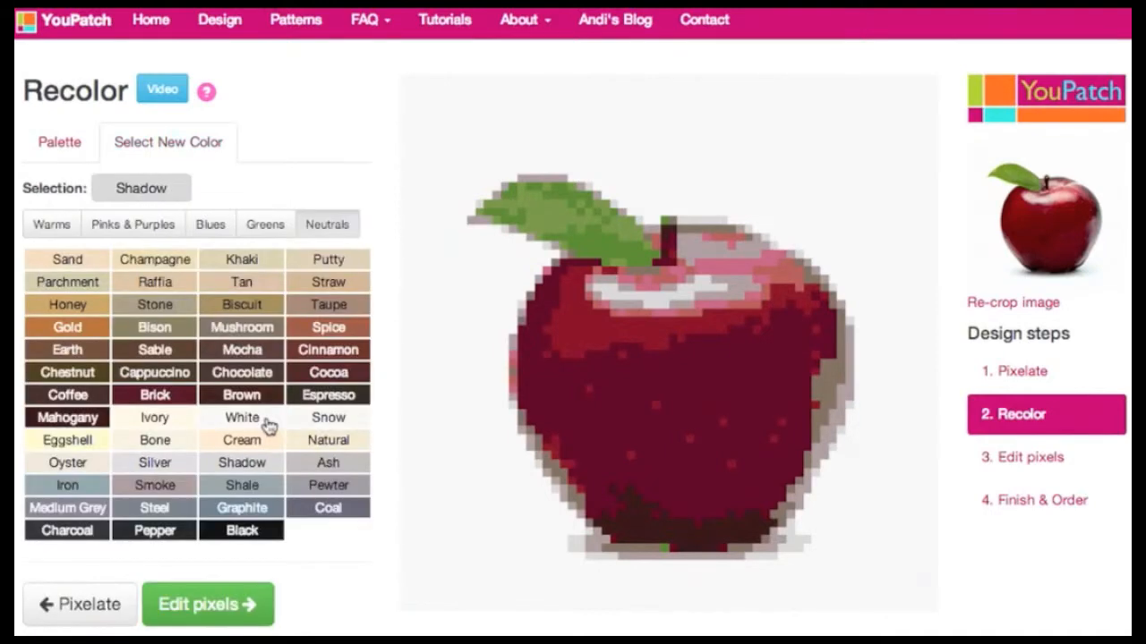
{"action": "left_click", "coordinate": [154, 485]}
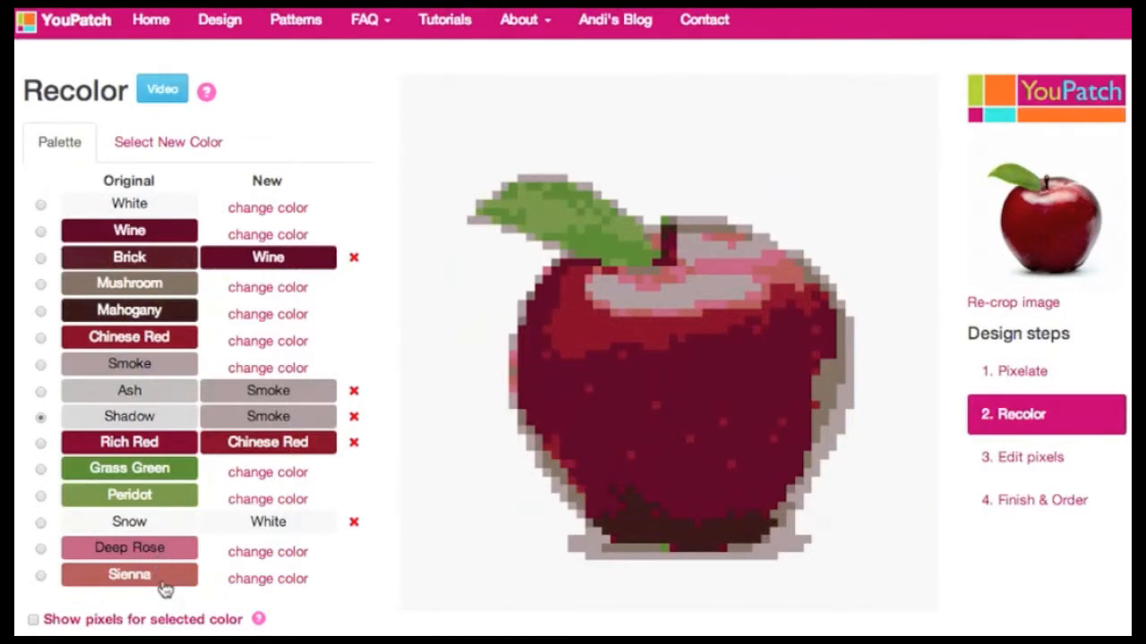
Step: Replace the Sienna palette color with Deep Rose from the pinks and purples
{"action": "left_click", "coordinate": [262, 584]}
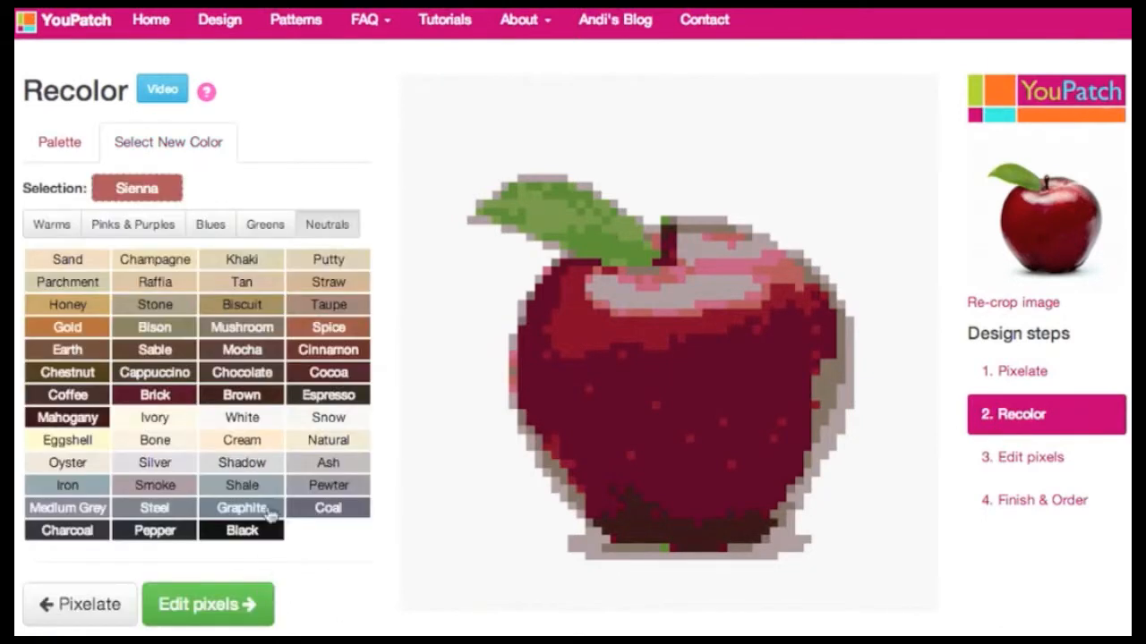
{"action": "left_click", "coordinate": [132, 226]}
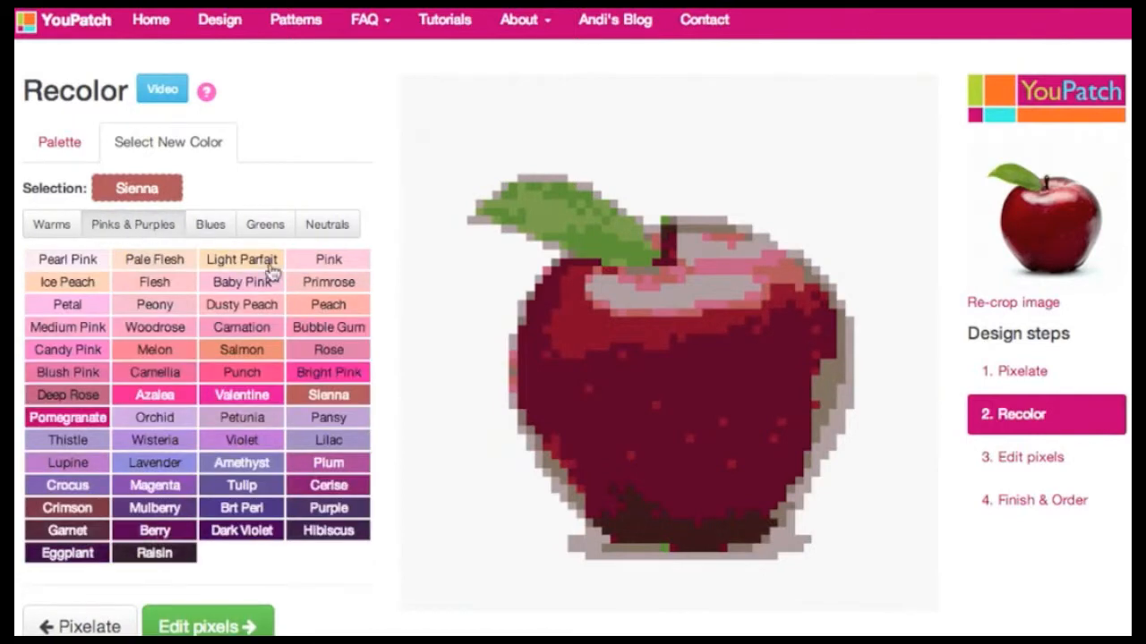
{"action": "left_click", "coordinate": [87, 399]}
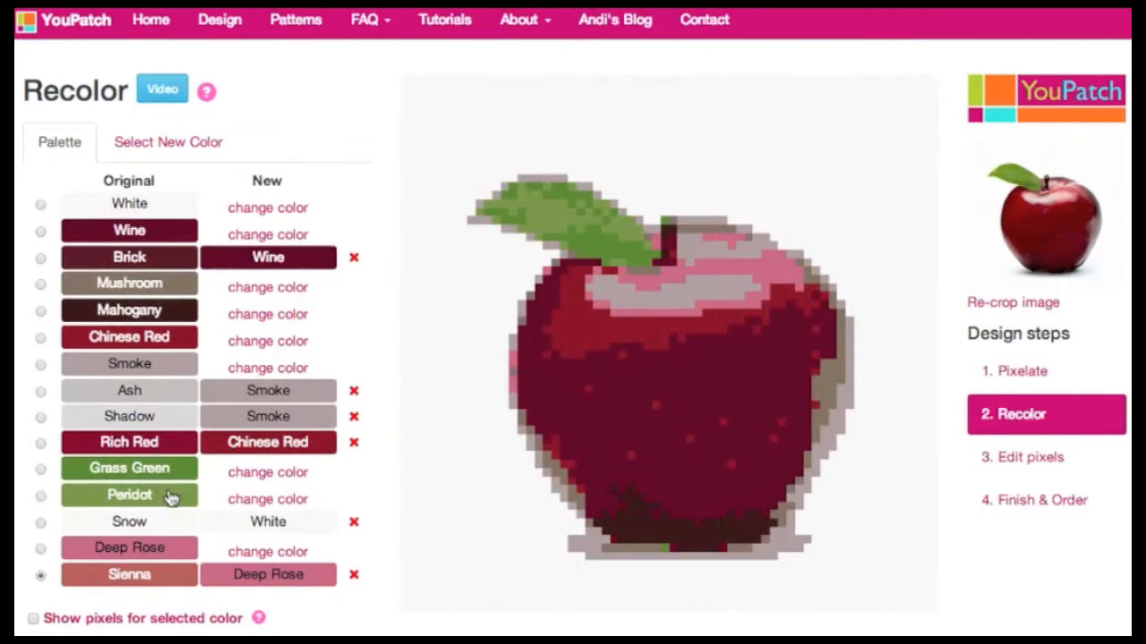
Step: Try replacing Peridot with Grass Green in the leaf and remove that replacement
{"action": "left_click", "coordinate": [251, 502]}
{"action": "left_click", "coordinate": [264, 229]}
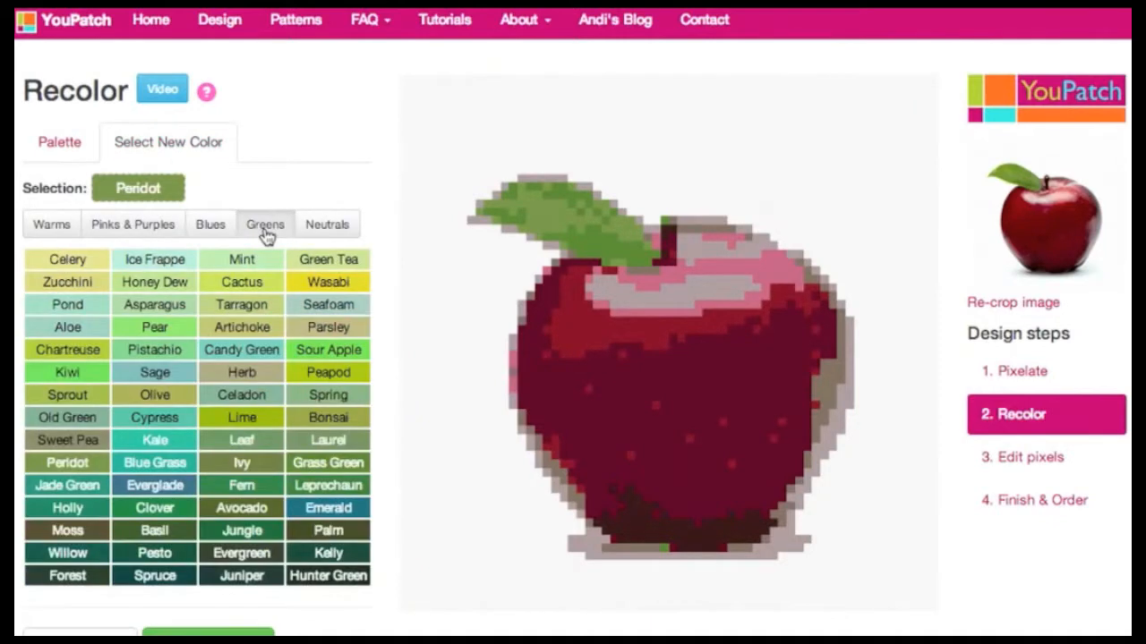
{"action": "left_click", "coordinate": [339, 465]}
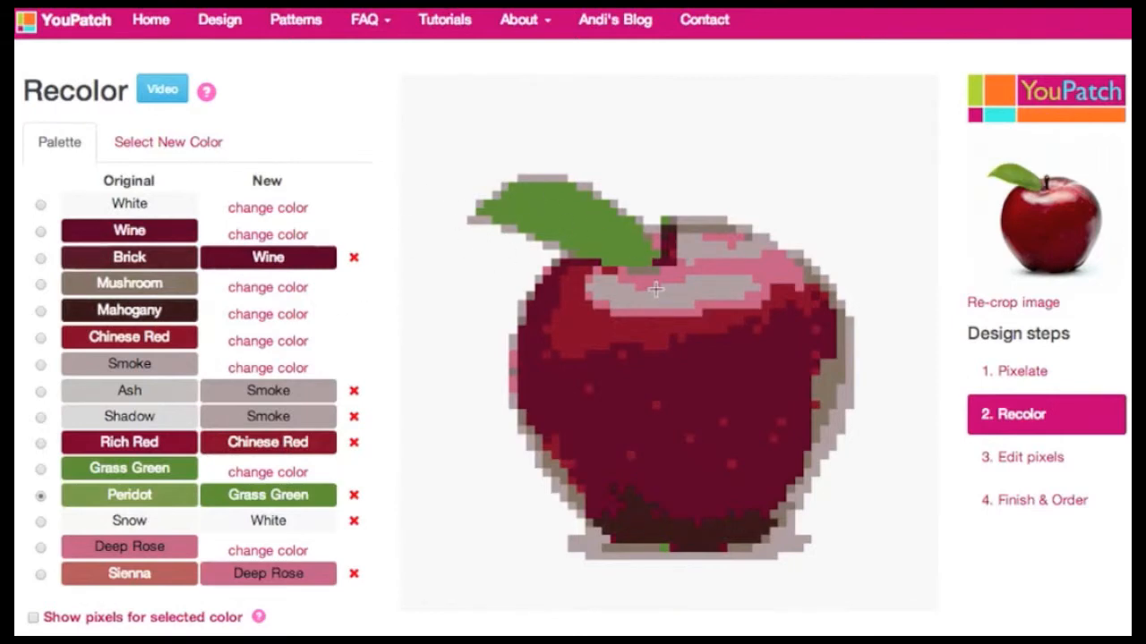
{"action": "left_click", "coordinate": [354, 497]}
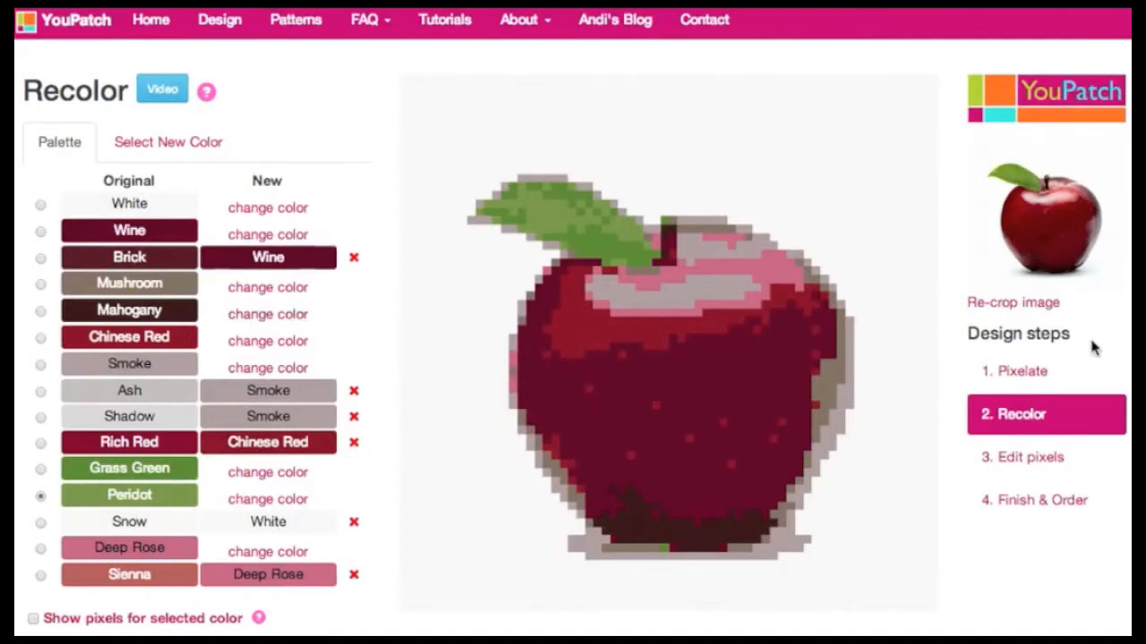
Step: Check the quilt's piece statistics after the palette replacements
{"action": "left_click", "coordinate": [1029, 376]}
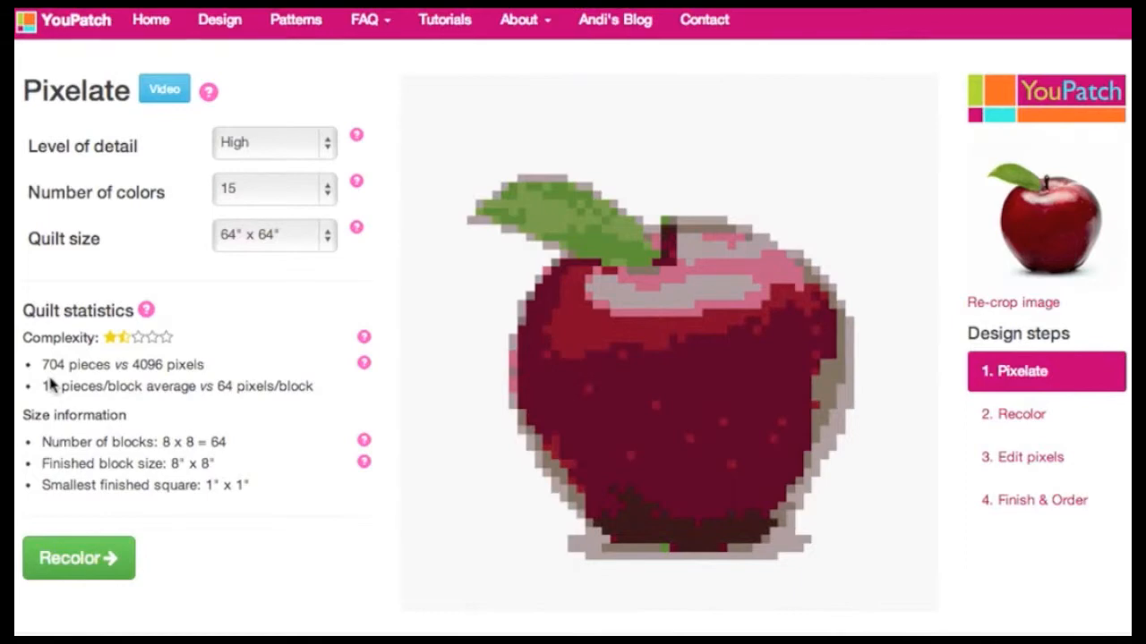
Step: Go to pixel editing and paint the stray red specks in the middle of the apple with the Wine pen
{"action": "left_click", "coordinate": [1035, 466]}
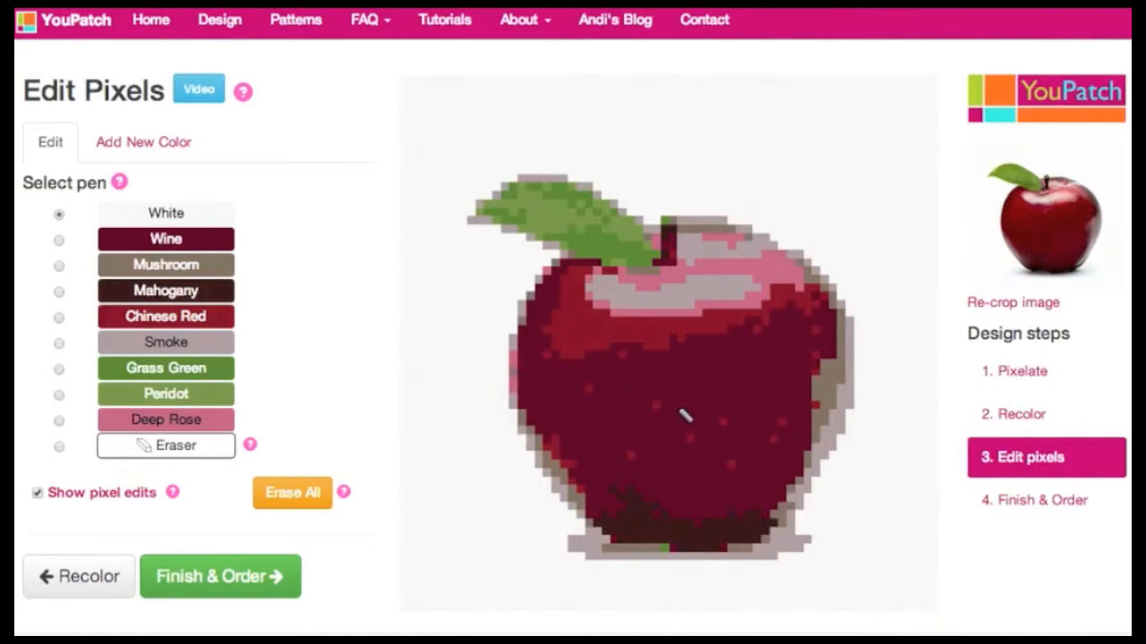
{"action": "left_click", "coordinate": [181, 238]}
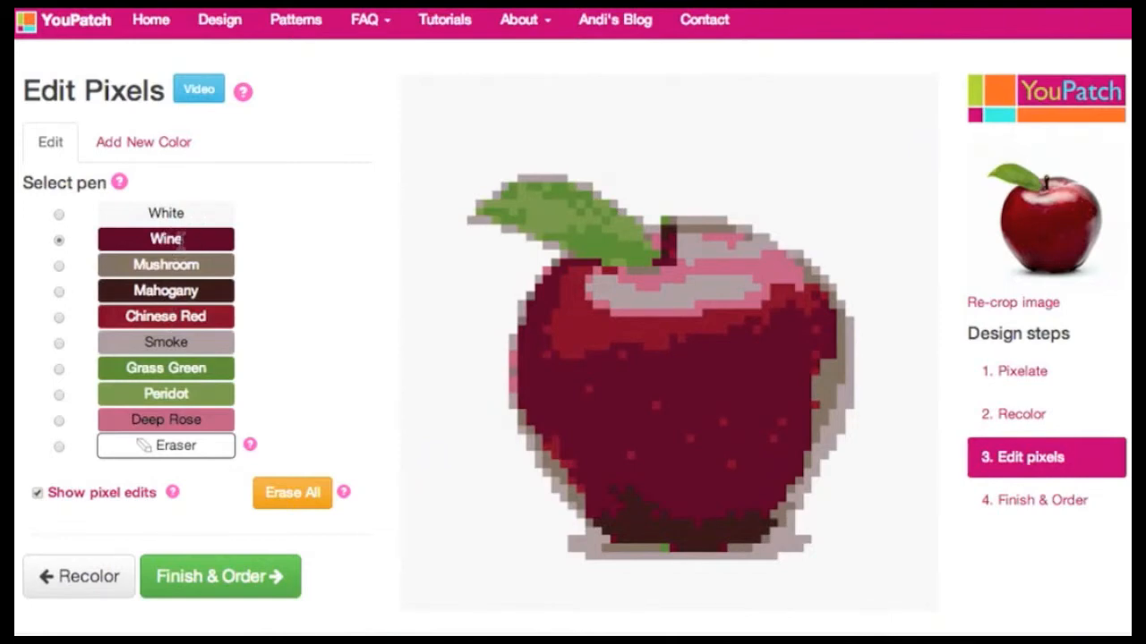
{"action": "left_click", "coordinate": [590, 391]}
{"action": "left_click", "coordinate": [656, 405]}
{"action": "left_click", "coordinate": [631, 457]}
{"action": "left_click", "coordinate": [691, 440]}
{"action": "left_click", "coordinate": [723, 423]}
{"action": "left_click", "coordinate": [733, 465]}
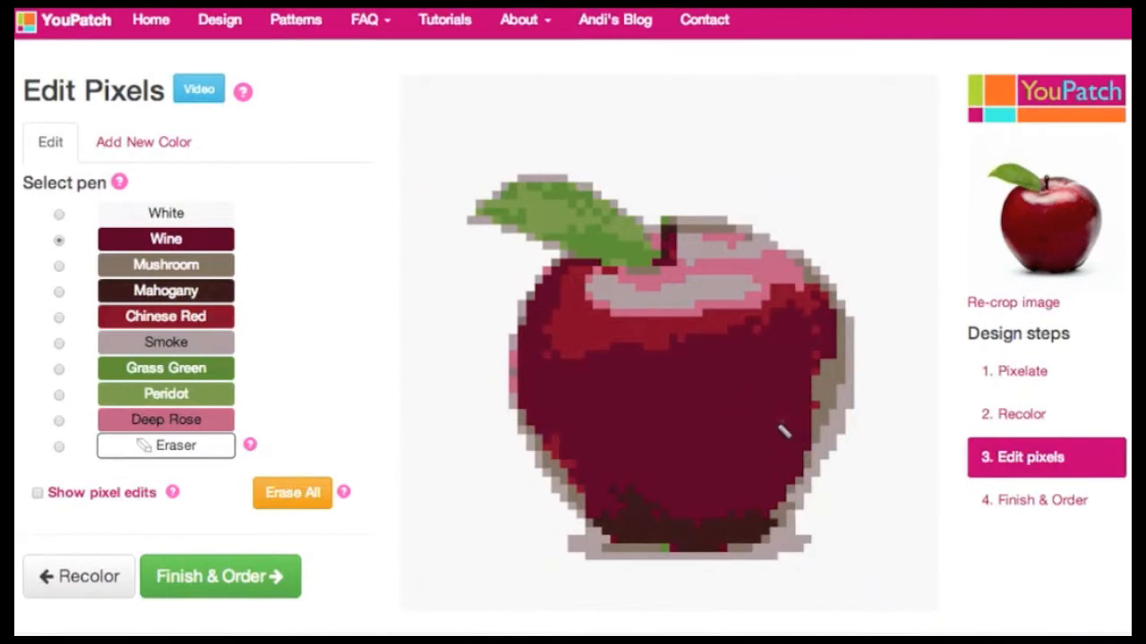
Step: Paint the stray red pixels near the apple's upper-right side and lower-left edge Wine
{"action": "left_click", "coordinate": [816, 354]}
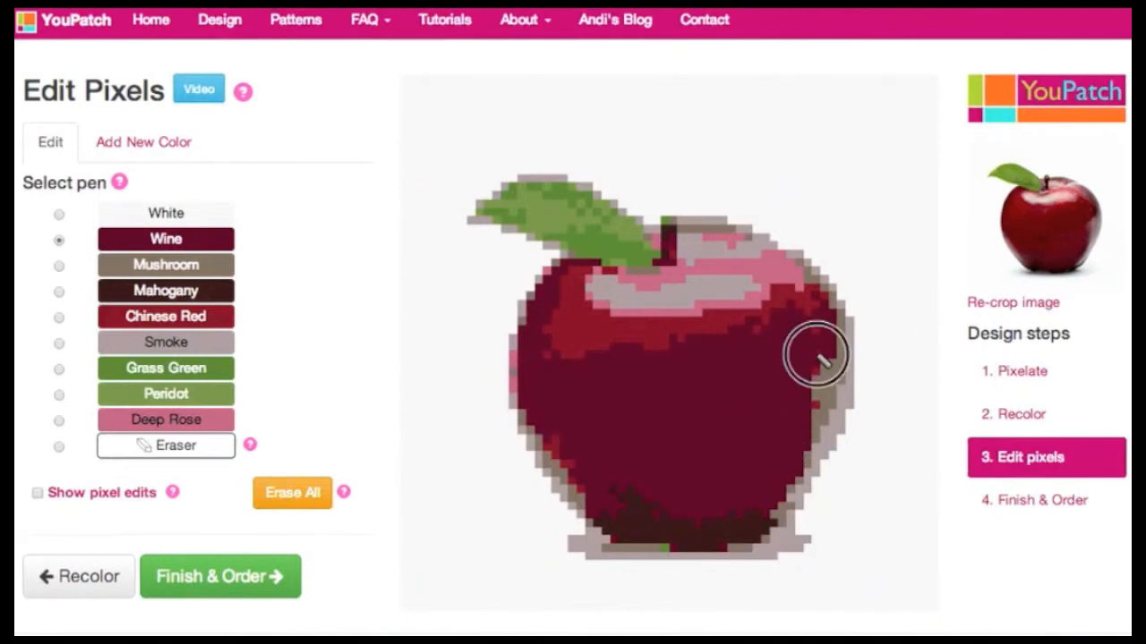
{"action": "left_click", "coordinate": [817, 330]}
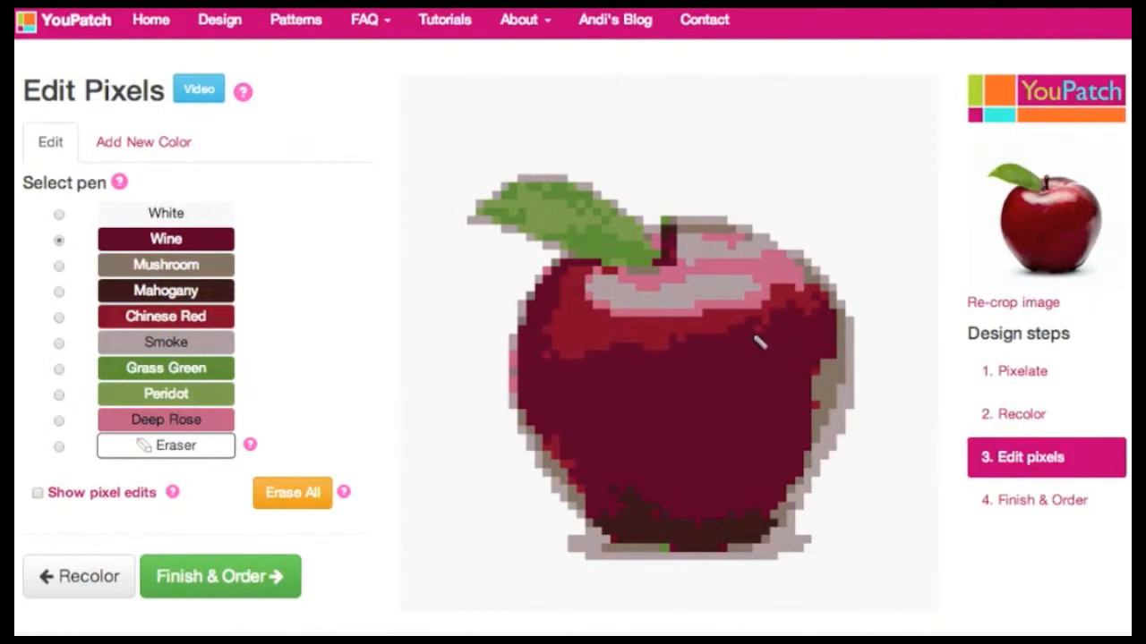
{"action": "left_click", "coordinate": [571, 467]}
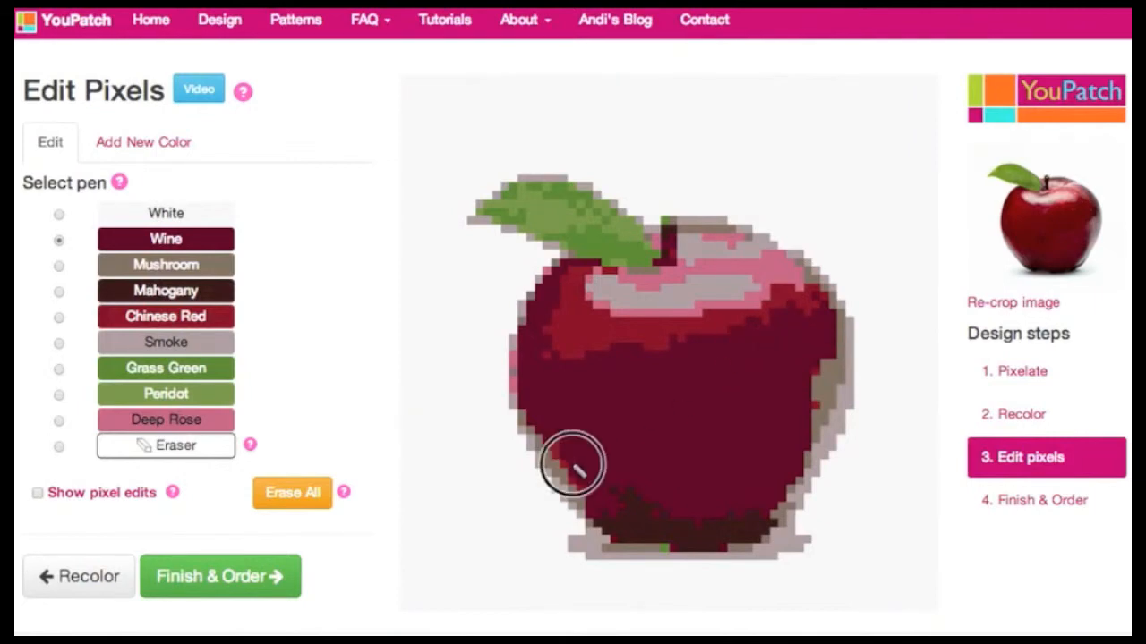
{"action": "left_click", "coordinate": [555, 438]}
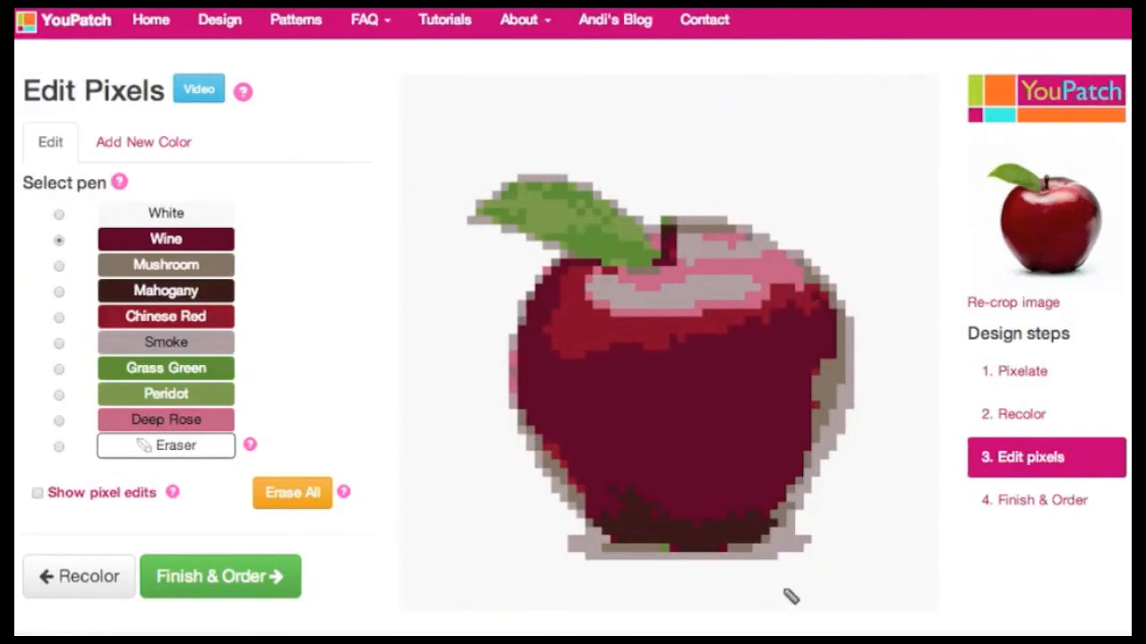
Step: Paint the light pixels along the apple's right edge and its left and lower-left outline Mushroom
{"action": "left_click", "coordinate": [191, 264]}
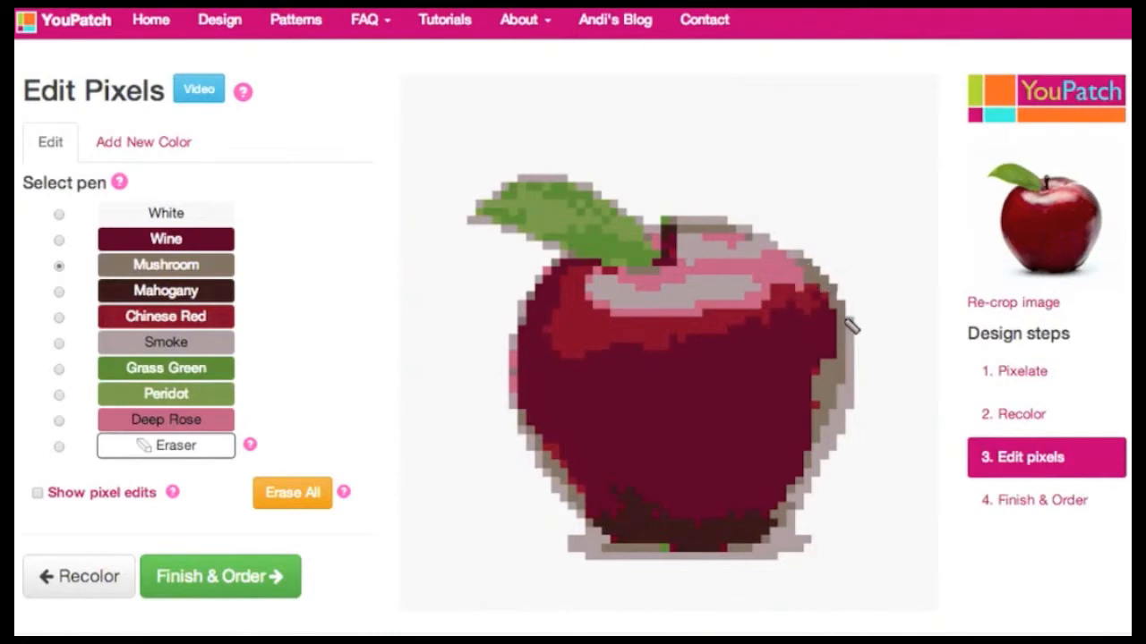
{"action": "mouse_move", "coordinate": [852, 330]}
{"action": "left_mouse_down"}
{"action": "mouse_move", "coordinate": [844, 376]}
{"action": "mouse_move", "coordinate": [848, 350]}
{"action": "mouse_move", "coordinate": [855, 391]}
{"action": "left_mouse_up"}
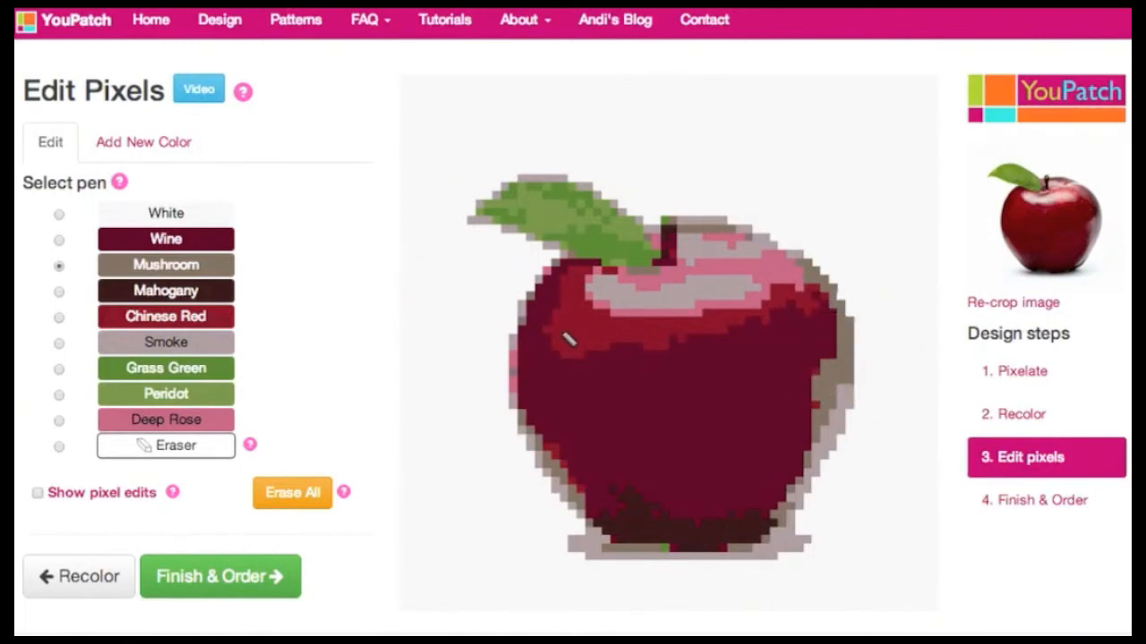
{"action": "left_click", "coordinate": [519, 307]}
{"action": "left_click", "coordinate": [564, 490]}
{"action": "left_click", "coordinate": [536, 464]}
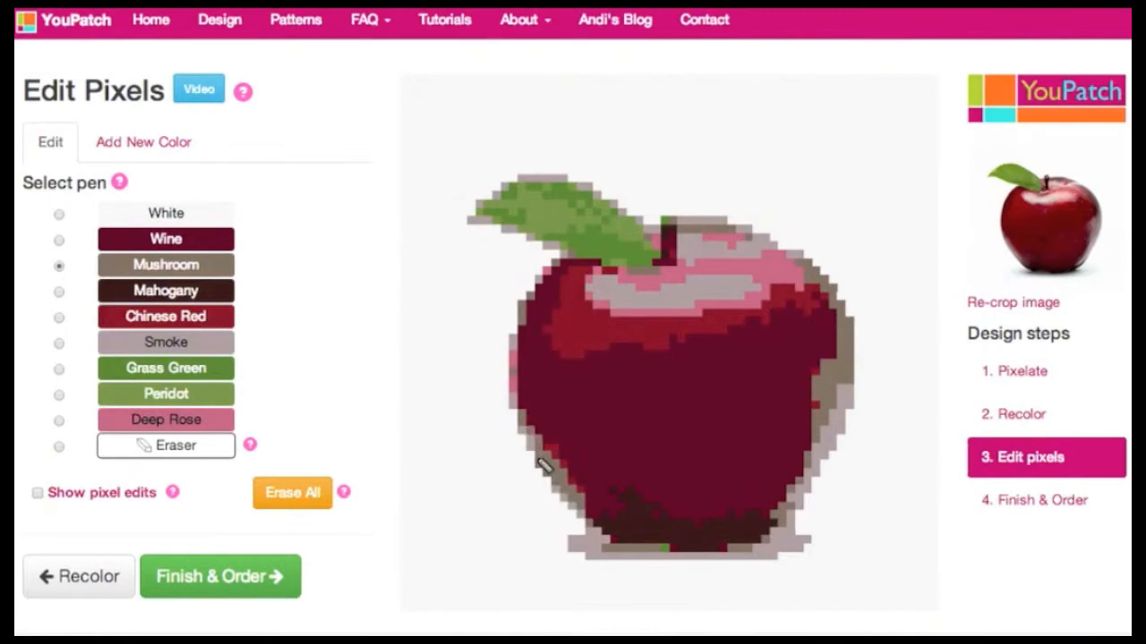
{"action": "left_click", "coordinate": [539, 449]}
{"action": "left_click", "coordinate": [530, 436]}
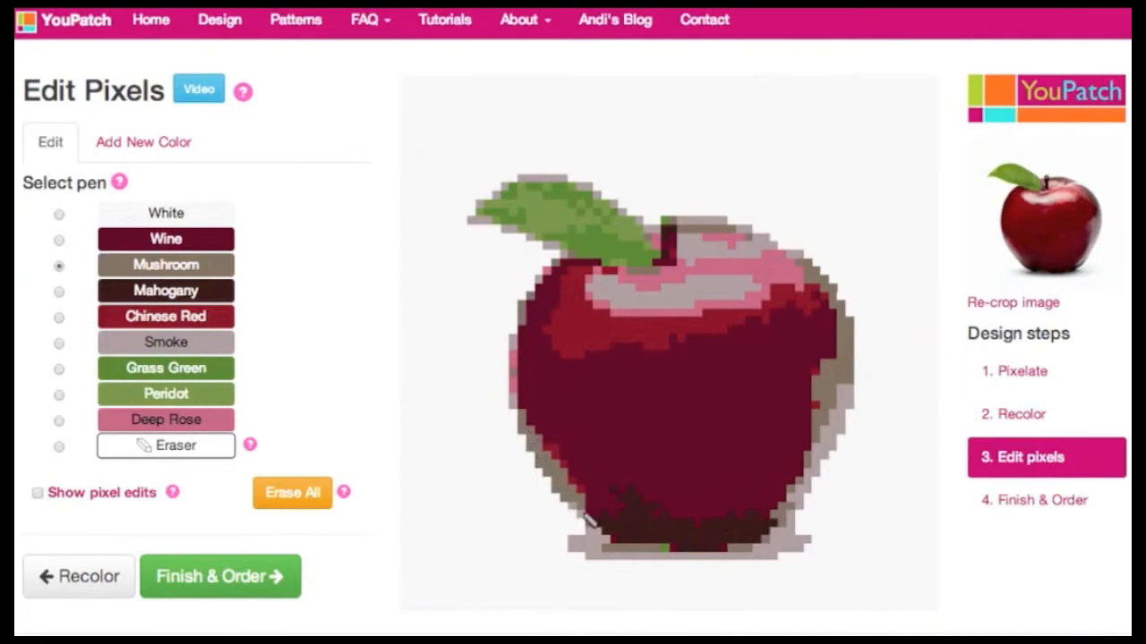
Step: Paint the odd pixels along the apple's base Mahogany and the red specks at its lower-left edge Wine
{"action": "left_click", "coordinate": [193, 291]}
{"action": "left_click_drag", "start_coordinate": [741, 547], "coordinate": [611, 539]}
{"action": "left_click", "coordinate": [193, 317]}
{"action": "left_click", "coordinate": [193, 239]}
{"action": "left_click", "coordinate": [555, 453]}
Step: Tidy the apple's lower-left outline with Mushroom and Smoke pixels, and paint its left edge Wine
{"action": "left_click", "coordinate": [179, 266]}
{"action": "left_click", "coordinate": [547, 454]}
{"action": "left_click", "coordinate": [170, 342]}
{"action": "left_click", "coordinate": [588, 525]}
{"action": "left_click", "coordinate": [170, 239]}
{"action": "left_click_drag", "start_coordinate": [534, 412], "coordinate": [519, 340]}
Step: Clean up the leaf by painting its stray pixels with the Grass Green and Peridot pens
{"action": "left_click", "coordinate": [173, 368]}
{"action": "mouse_move", "coordinate": [582, 192]}
{"action": "left_mouse_down"}
{"action": "mouse_move", "coordinate": [541, 186]}
{"action": "mouse_move", "coordinate": [556, 193]}
{"action": "mouse_move", "coordinate": [485, 221]}
{"action": "mouse_move", "coordinate": [619, 267]}
{"action": "mouse_move", "coordinate": [645, 235]}
{"action": "mouse_move", "coordinate": [604, 201]}
{"action": "mouse_move", "coordinate": [480, 208]}
{"action": "mouse_move", "coordinate": [567, 255]}
{"action": "left_mouse_up"}
{"action": "left_click", "coordinate": [194, 400]}
{"action": "mouse_move", "coordinate": [612, 202]}
{"action": "left_mouse_down"}
{"action": "mouse_move", "coordinate": [632, 219]}
{"action": "mouse_move", "coordinate": [673, 220]}
{"action": "left_mouse_up"}
Step: Retouch the area around the stem with the Smoke and Mahogany pens, and choose the White pen
{"action": "left_click", "coordinate": [184, 343]}
{"action": "left_click", "coordinate": [665, 220]}
{"action": "left_click", "coordinate": [186, 291]}
{"action": "left_click", "coordinate": [179, 213]}
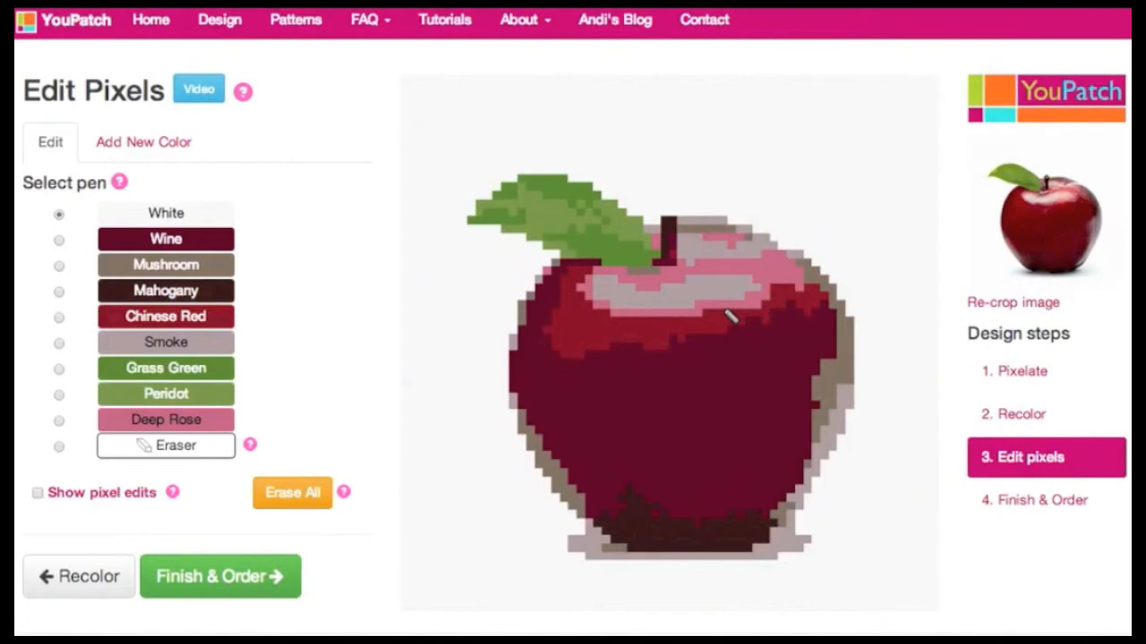
Step: Check the quilt's complexity rating and piece statistics after the pixel edits
{"action": "left_click", "coordinate": [1031, 382]}
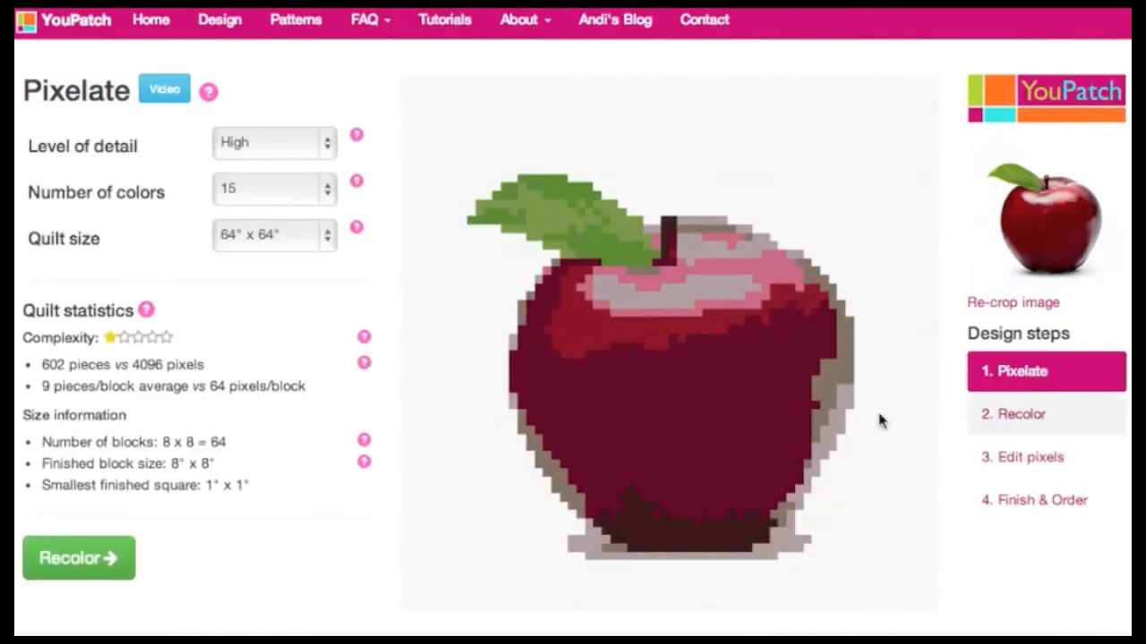